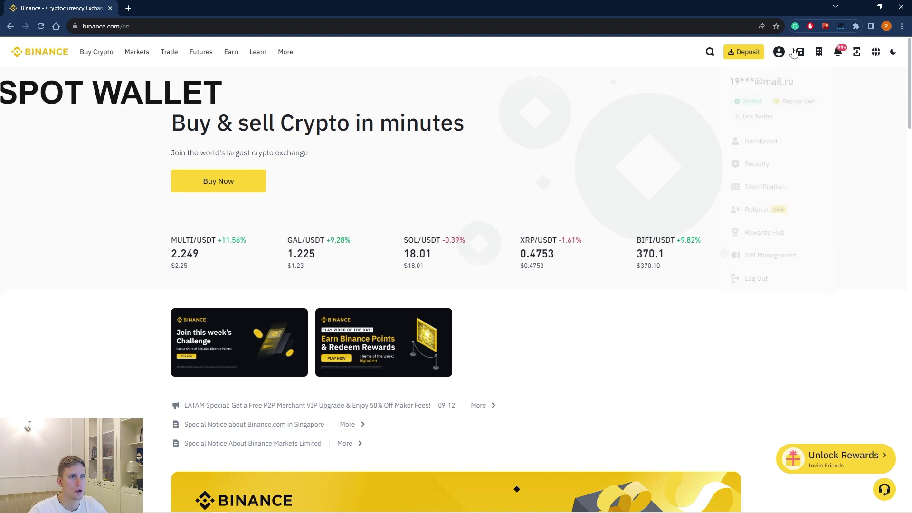
Open the Fiat and Spot wallet to view the 0.00156351 BTC estimated balance and 39.00 USDT
{"action": "mouse_move", "coordinate": [800, 55]}
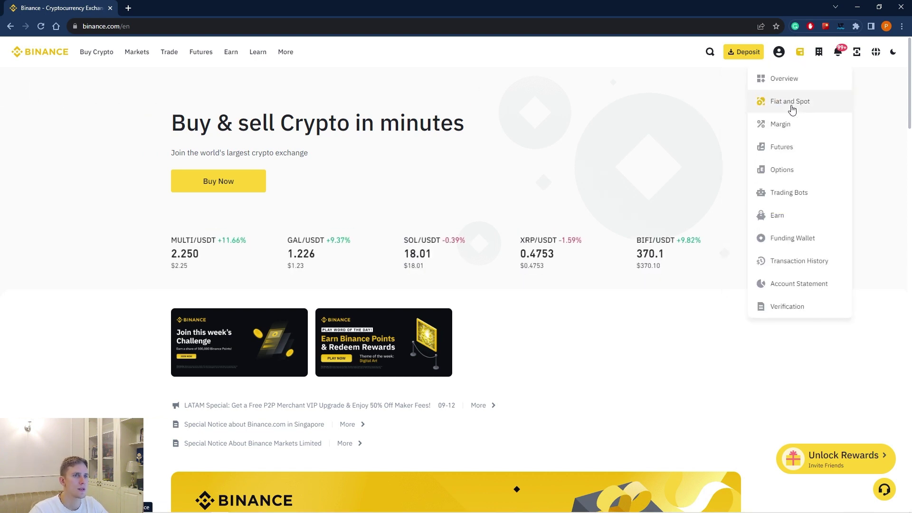
{"action": "left_click", "coordinate": [791, 104]}
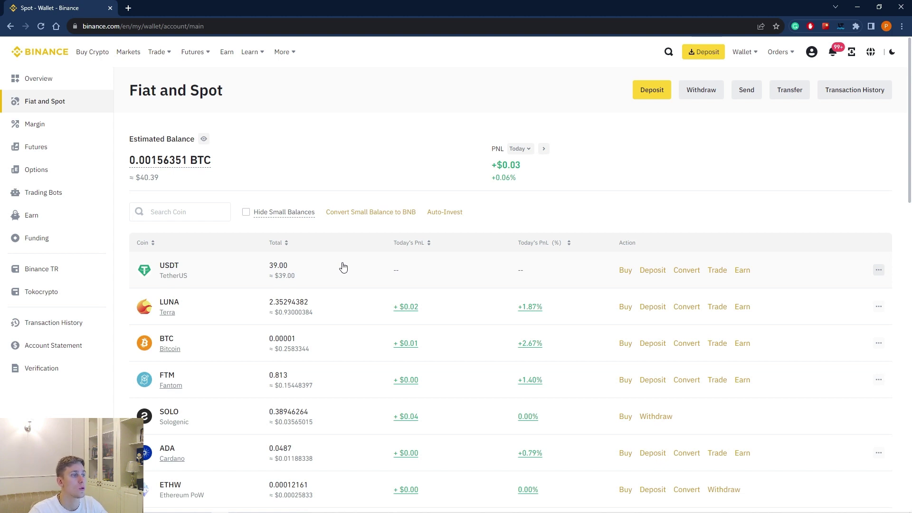
{"action": "mouse_move", "coordinate": [750, 56]}
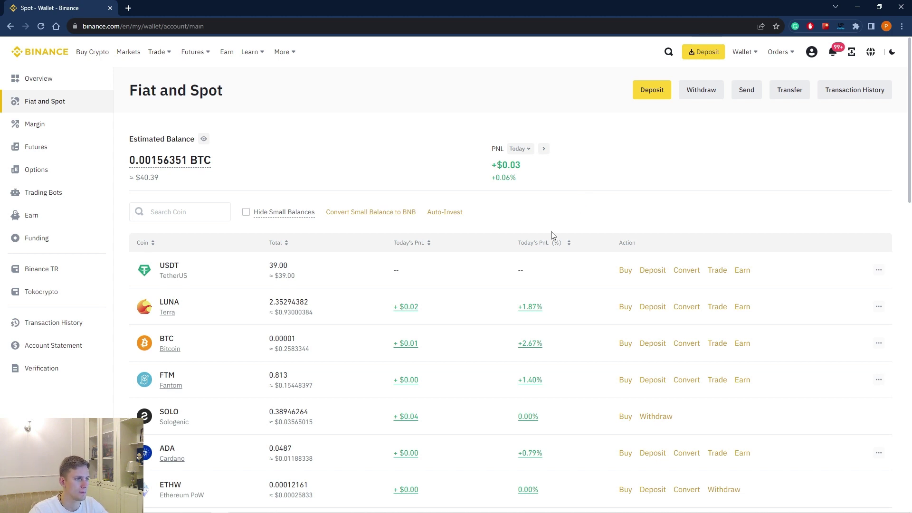
Go to Trade > Spot for BTC/USDT, accept the preferences notice, and scroll to the order form
{"action": "mouse_move", "coordinate": [155, 53]}
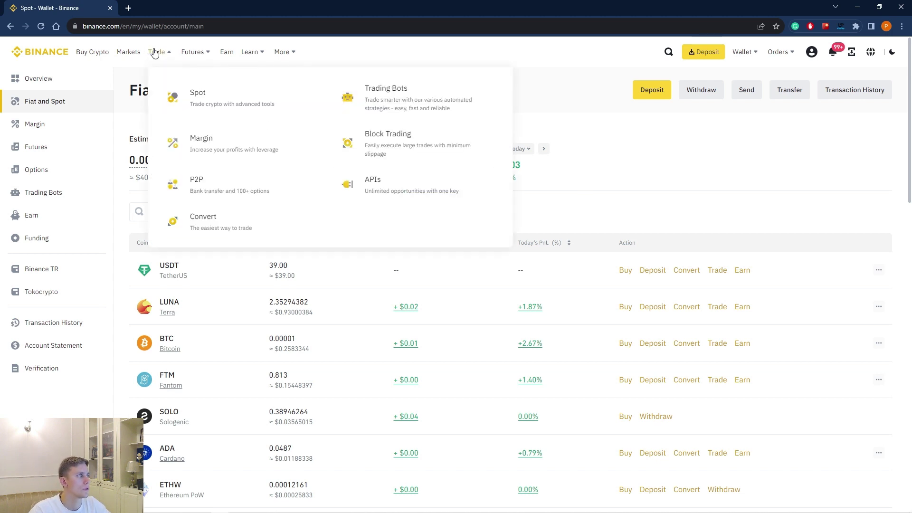
{"action": "left_click", "coordinate": [236, 106]}
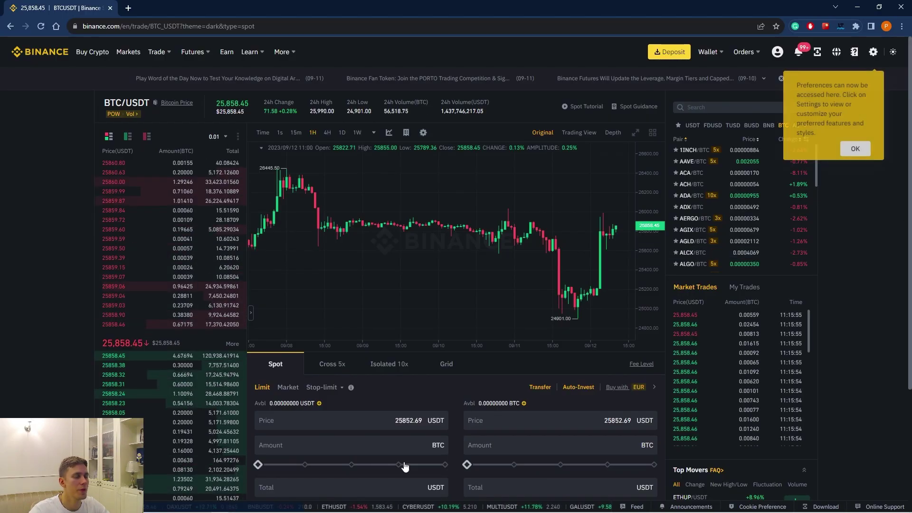
{"action": "left_click", "coordinate": [851, 147]}
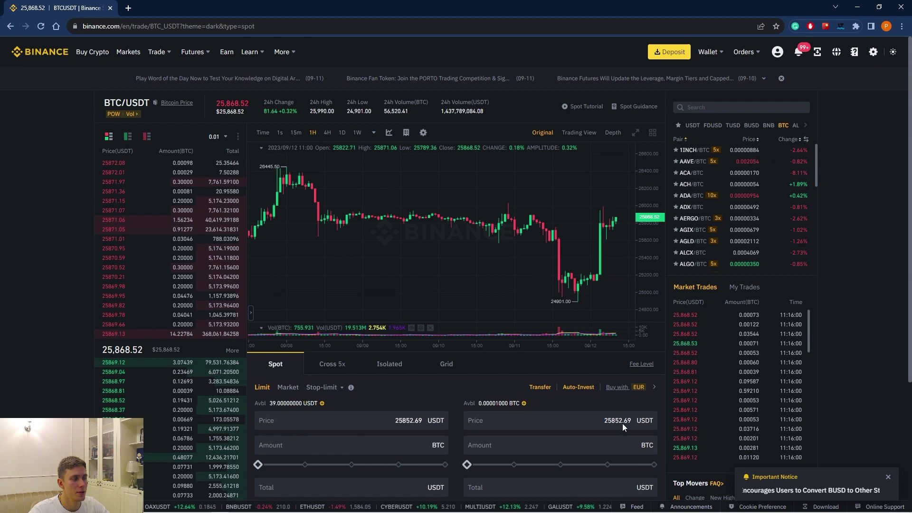
{"action": "scroll", "coordinate": [469, 369], "scroll_direction": "down", "scroll_amount": 1}
{"action": "scroll", "coordinate": [469, 369], "scroll_direction": "down", "scroll_amount": 3}
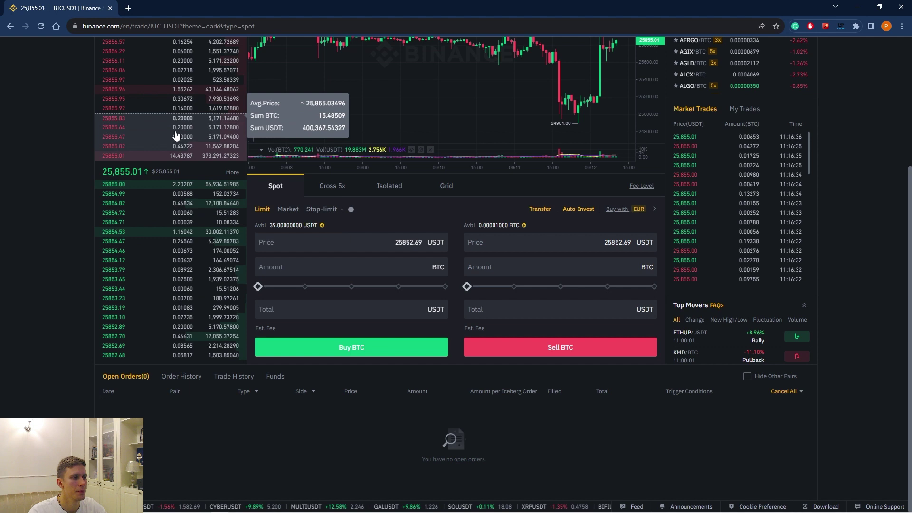
Point out the Amount and Price fields, then switch the BTC/USDT order form to Market
{"action": "left_click", "coordinate": [366, 272]}
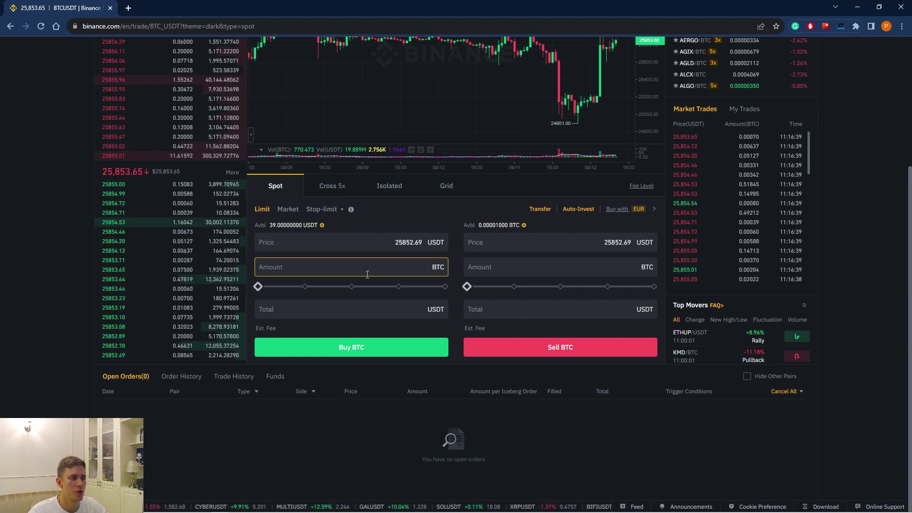
{"action": "mouse_move", "coordinate": [230, 252]}
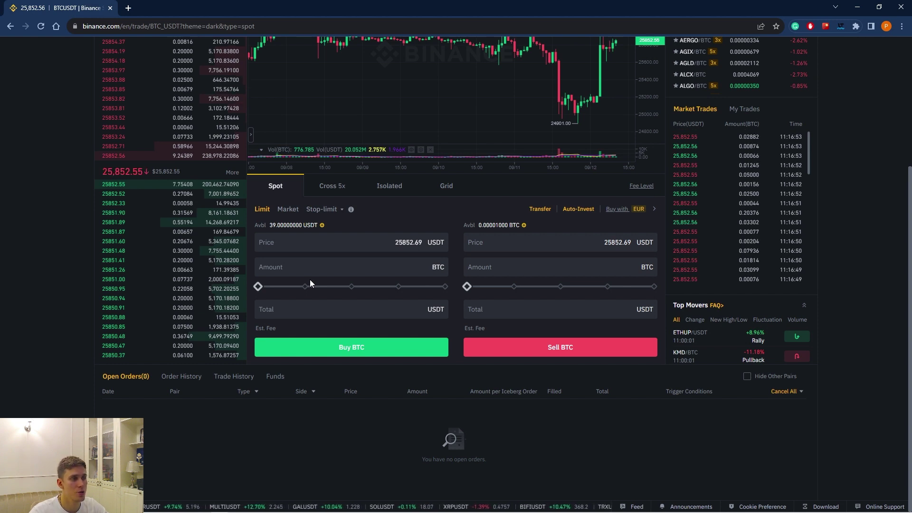
{"action": "left_click", "coordinate": [356, 243]}
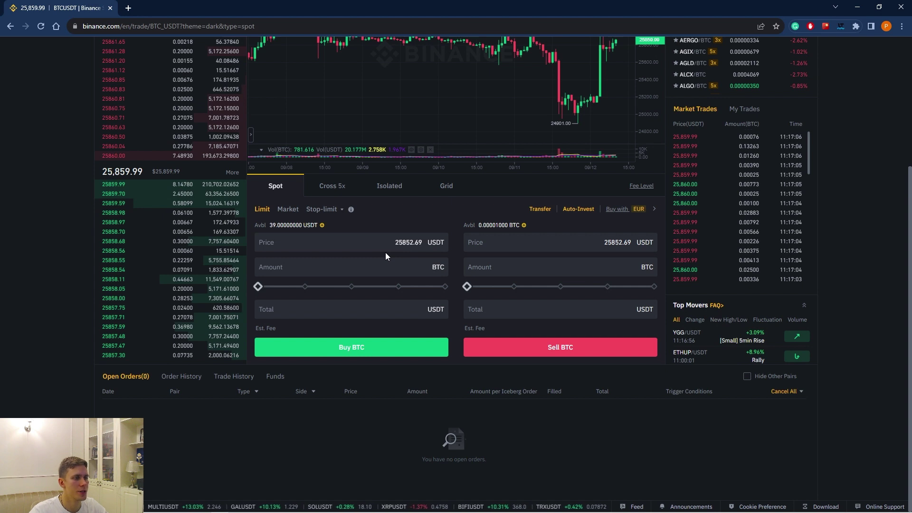
{"action": "scroll", "coordinate": [386, 253], "scroll_direction": "up", "scroll_amount": 1}
{"action": "scroll", "coordinate": [374, 264], "scroll_direction": "up", "scroll_amount": 1}
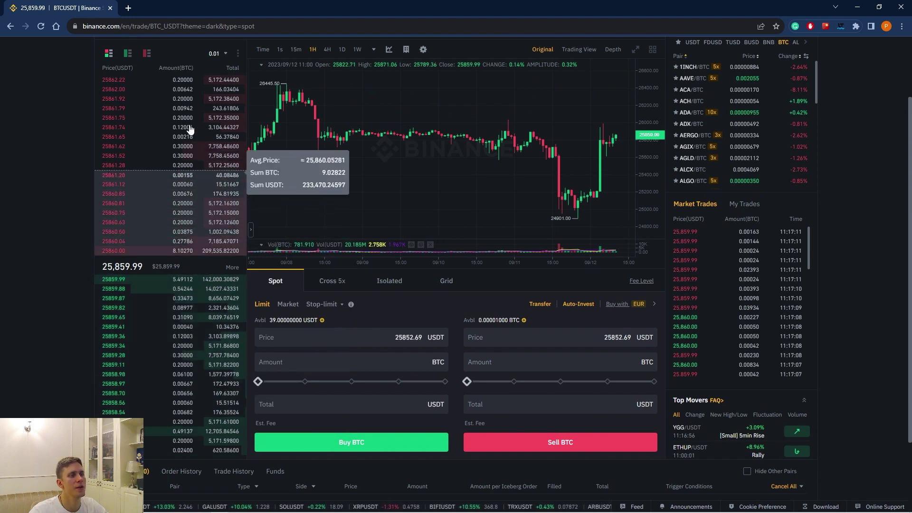
{"action": "scroll", "coordinate": [286, 249], "scroll_direction": "down", "scroll_amount": 1}
{"action": "left_click", "coordinate": [288, 256]}
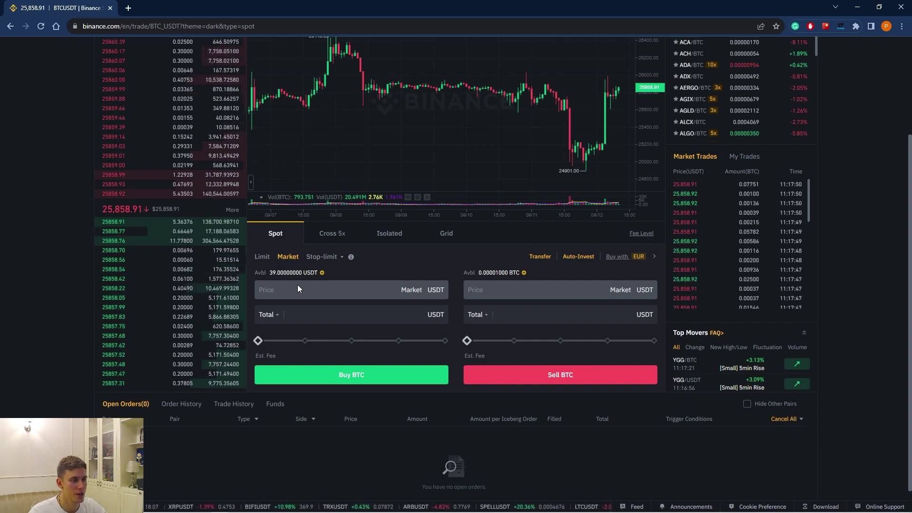
Switch the order type to Stop-limit and pan the candle chart left to leave room
{"action": "left_click", "coordinate": [340, 256]}
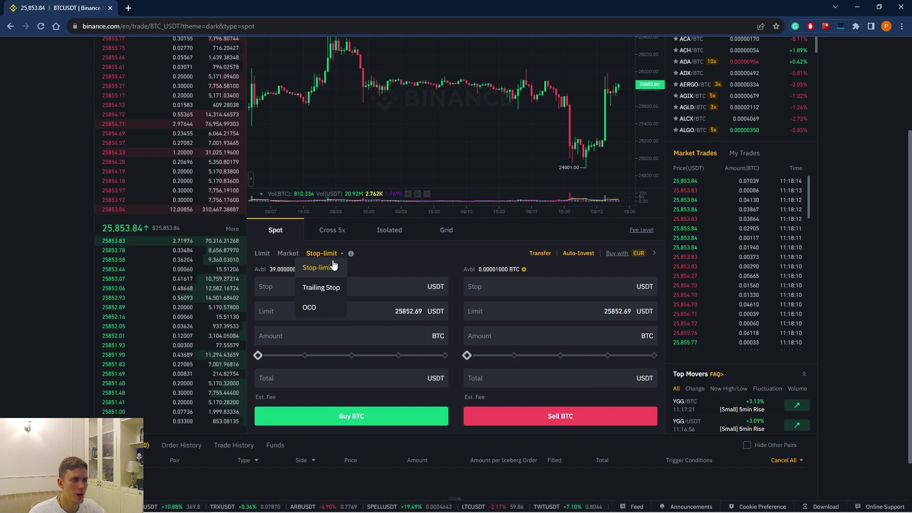
{"action": "left_click", "coordinate": [326, 267]}
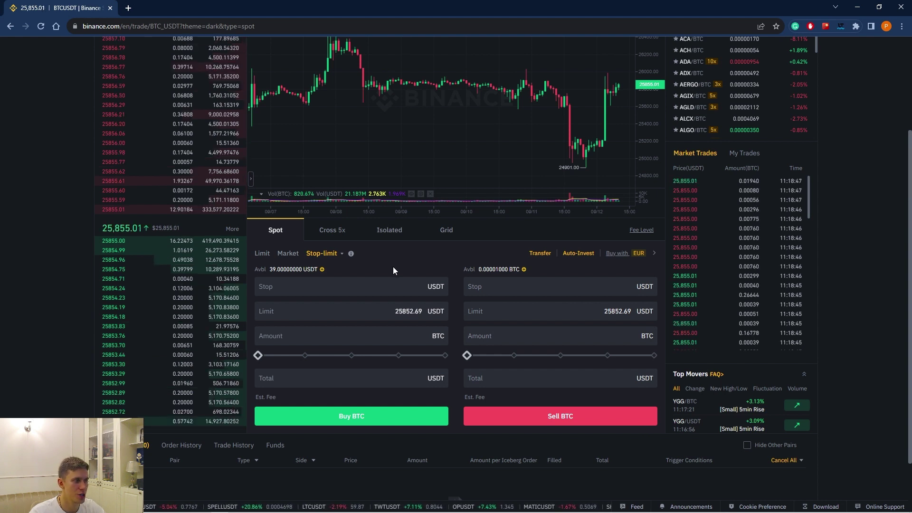
{"action": "left_click_drag", "start_coordinate": [502, 143], "coordinate": [442, 143]}
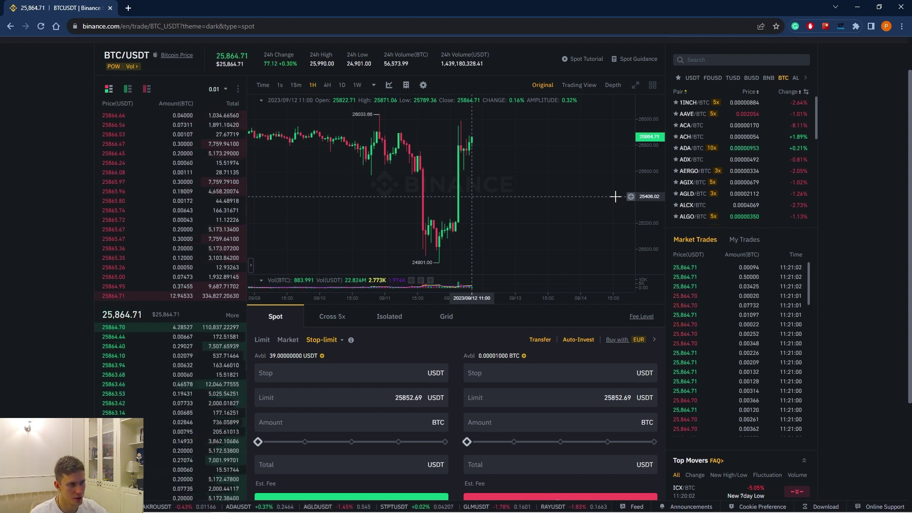
{"action": "scroll", "coordinate": [615, 196], "scroll_direction": "down", "scroll_amount": 1}
Choose Trailing Stop from the stop order types and focus the buy-side Limit price field
{"action": "left_click", "coordinate": [333, 340]}
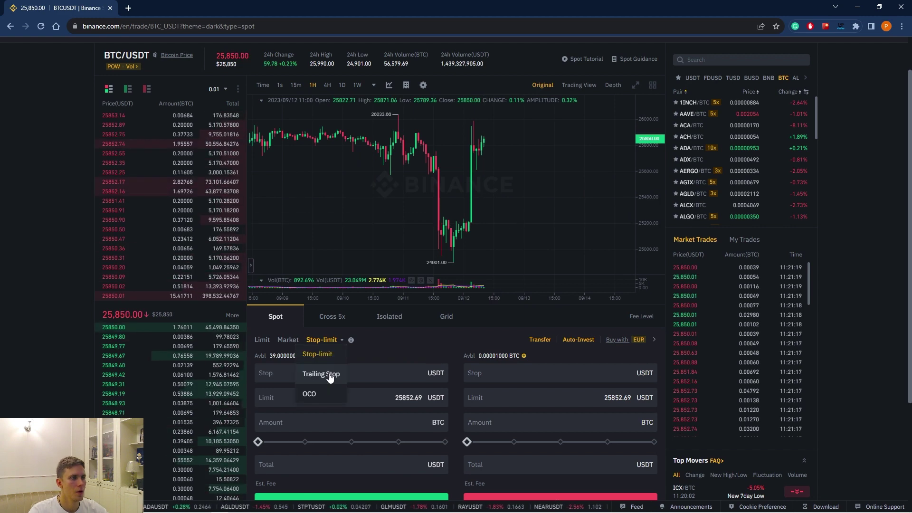
{"action": "left_click", "coordinate": [330, 375]}
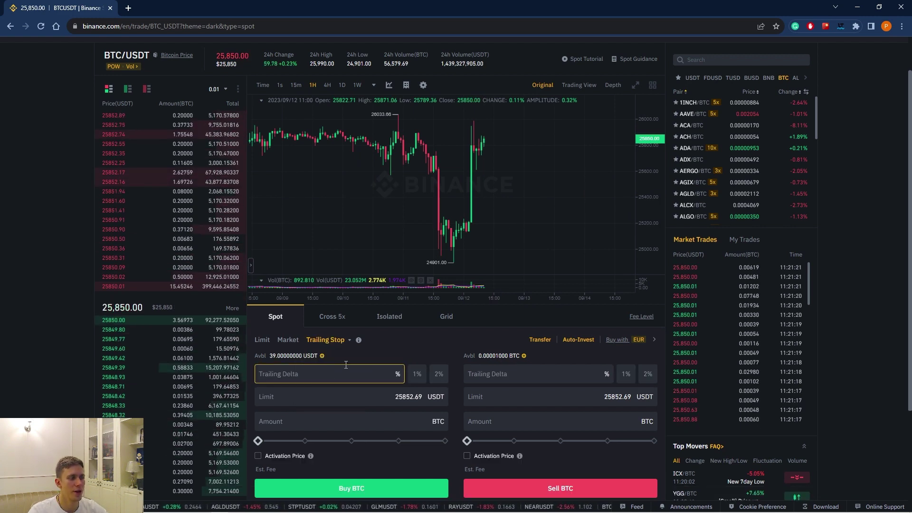
{"action": "scroll", "coordinate": [411, 327], "scroll_direction": "down", "scroll_amount": 2}
{"action": "left_click", "coordinate": [425, 307]}
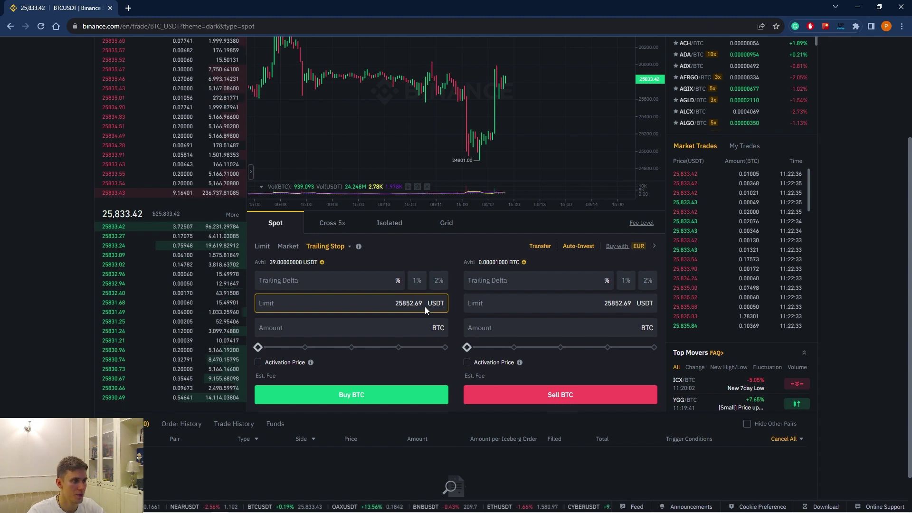
{"action": "scroll", "coordinate": [560, 315], "scroll_direction": "up", "scroll_amount": 2}
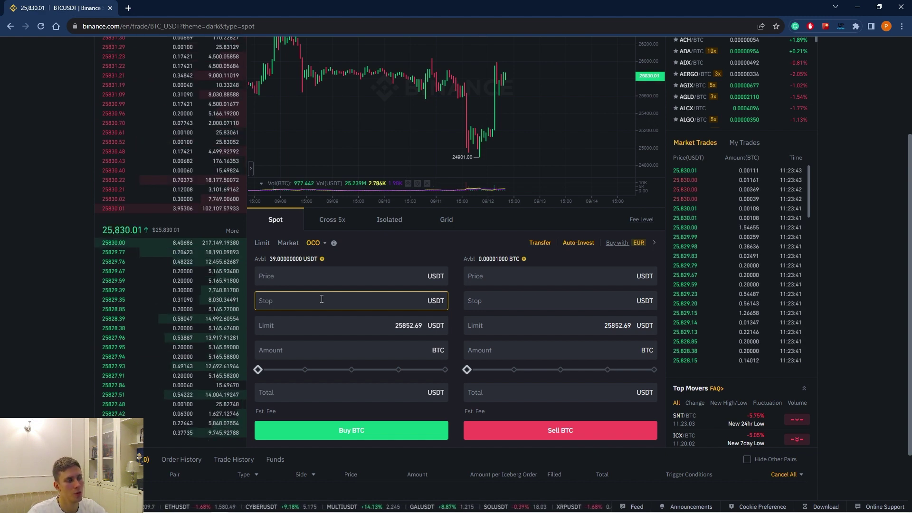
Focus the sell-side Stop price field in the order form
{"action": "left_click", "coordinate": [468, 302]}
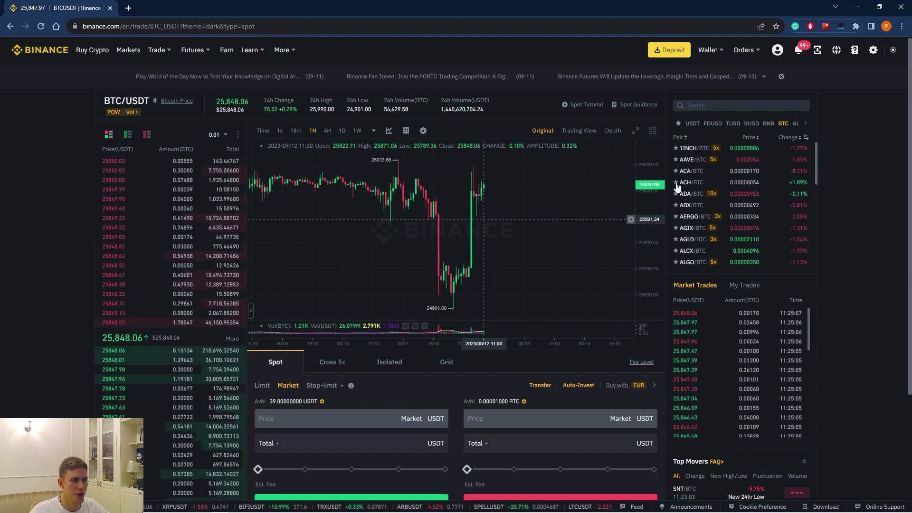
Switch the trading pair to BNB/USDT by searching 'bnbusdt'
{"action": "left_click", "coordinate": [763, 104]}
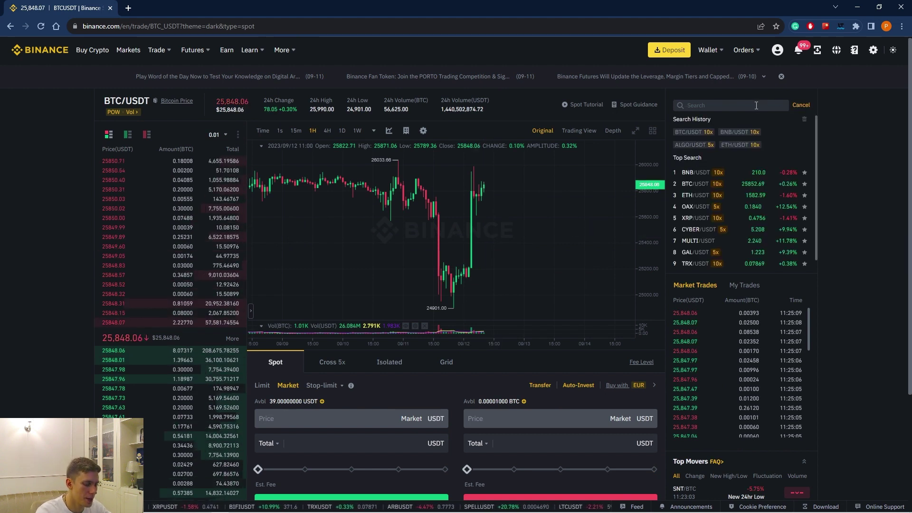
{"action": "type", "text": "bnbusdt"}
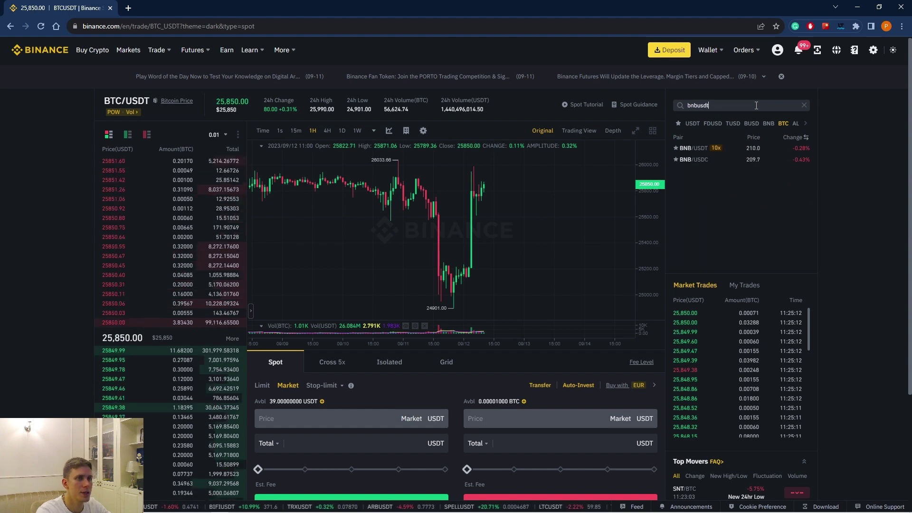
{"action": "left_click", "coordinate": [684, 148]}
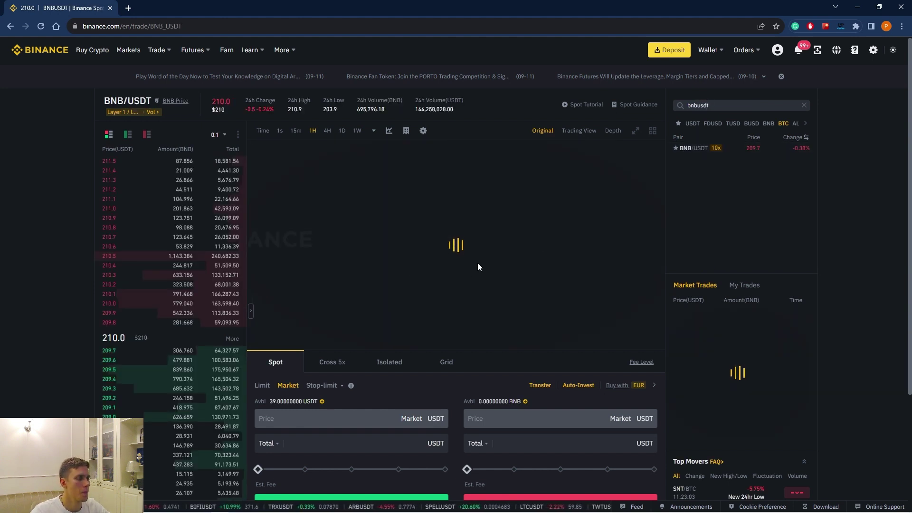
{"action": "scroll", "coordinate": [536, 354], "scroll_direction": "down", "scroll_amount": 2}
{"action": "left_click", "coordinate": [537, 354]}
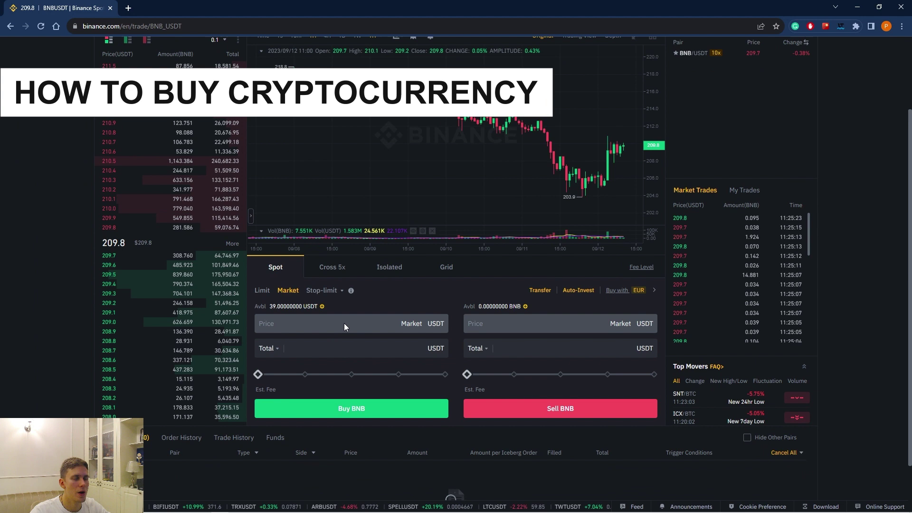
Place a market buy of BNB for a total of 30 USDT
{"action": "left_click", "coordinate": [336, 349]}
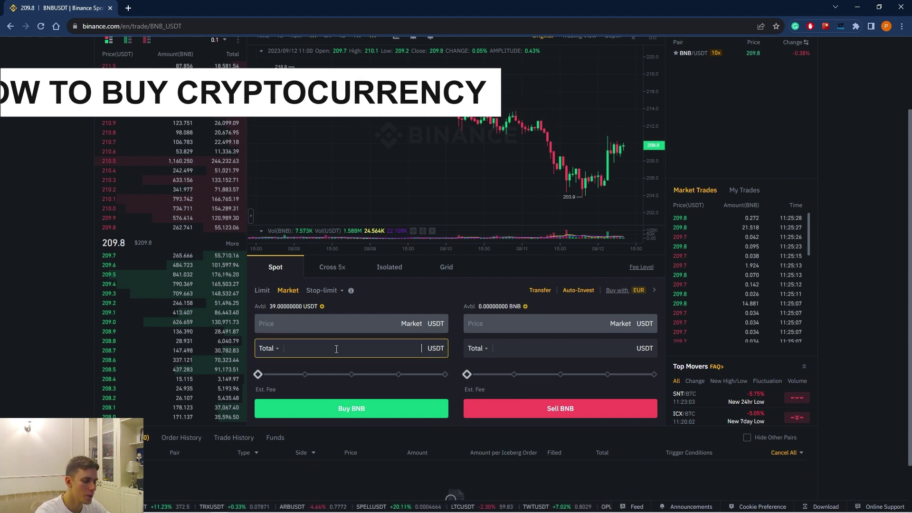
{"action": "type", "text": "30"}
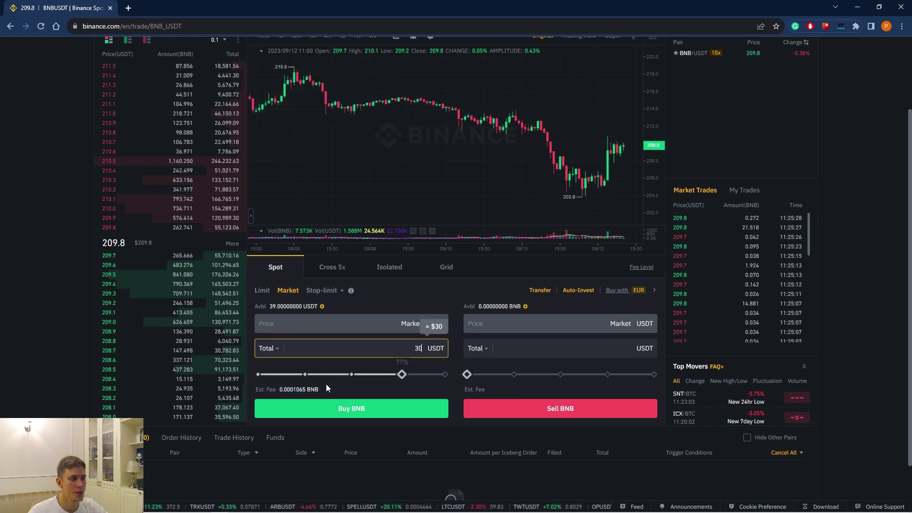
{"action": "left_click", "coordinate": [357, 409]}
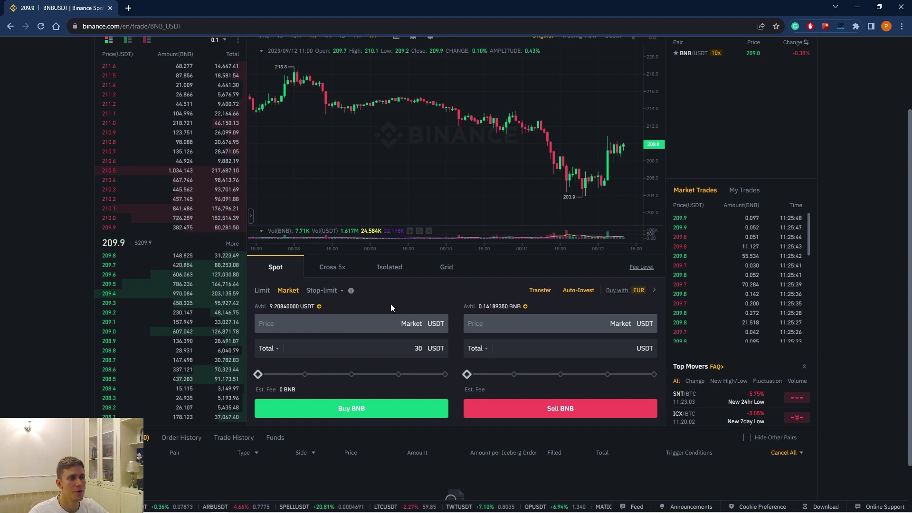
Review Order History, then set the BNB market sell to 100% of the balance (29.5818 USDT)
{"action": "scroll", "coordinate": [185, 380], "scroll_direction": "down", "scroll_amount": 2}
{"action": "left_click", "coordinate": [185, 380]}
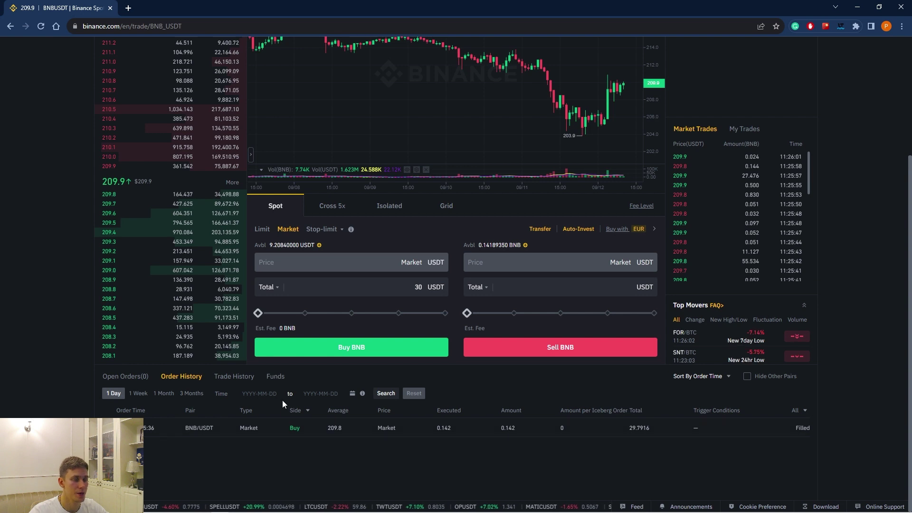
{"action": "scroll", "coordinate": [284, 404], "scroll_direction": "up", "scroll_amount": 3}
{"action": "mouse_move", "coordinate": [716, 56]}
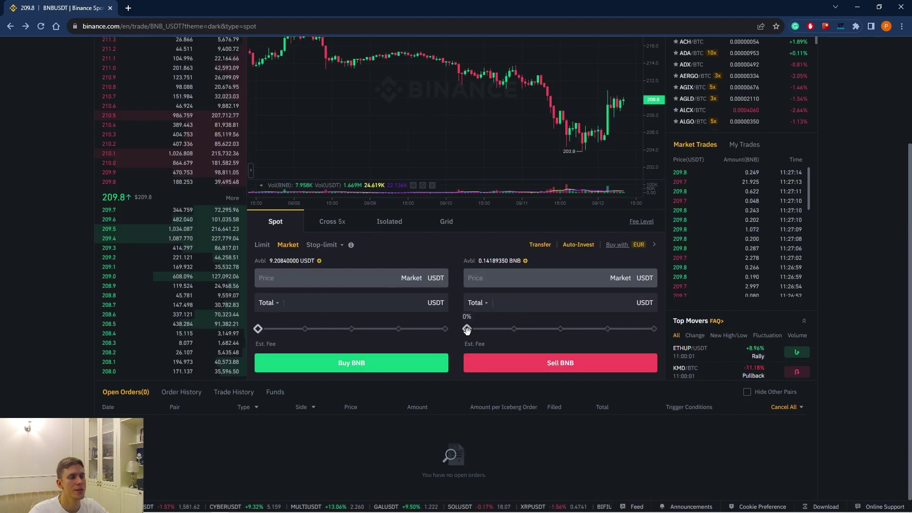
{"action": "left_click_drag", "start_coordinate": [467, 329], "coordinate": [666, 329]}
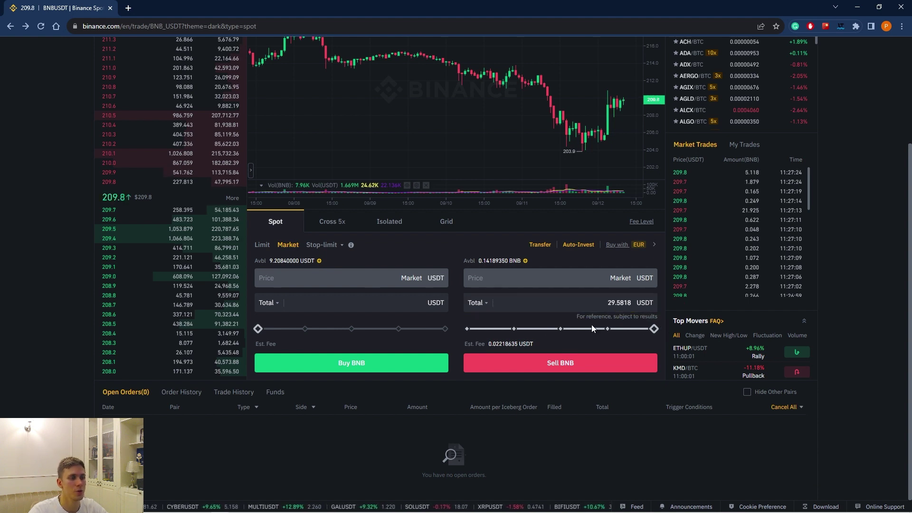
Sell all BNB at market, leaving 38.7761 USDT, and switch the order form to Limit at 209.8
{"action": "left_click", "coordinate": [565, 363]}
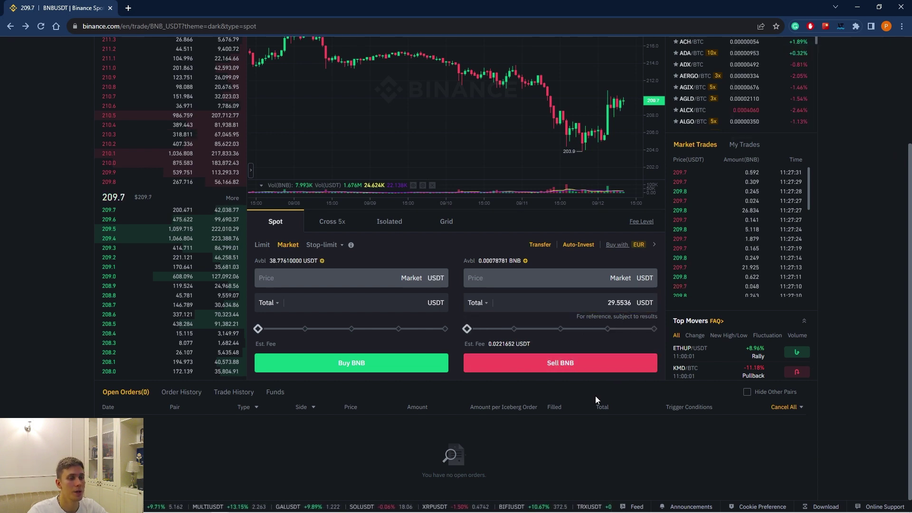
{"action": "scroll", "coordinate": [596, 401], "scroll_direction": "down", "scroll_amount": 1}
{"action": "scroll", "coordinate": [596, 401], "scroll_direction": "up", "scroll_amount": 1}
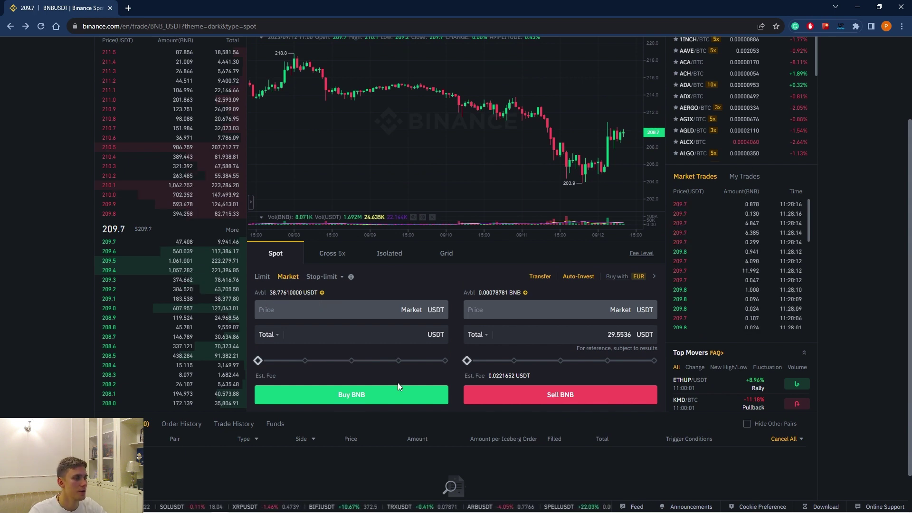
{"action": "left_click", "coordinate": [258, 280]}
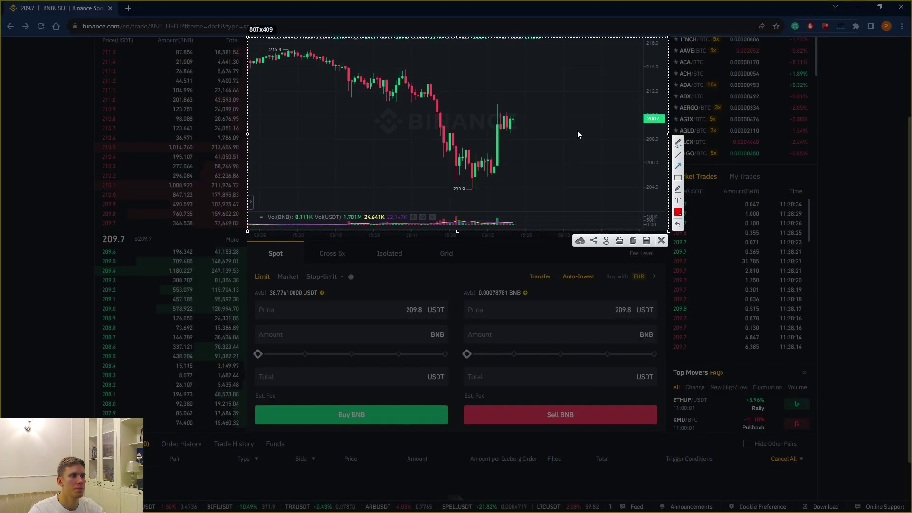
{"action": "key", "text": "ctrl+c"}
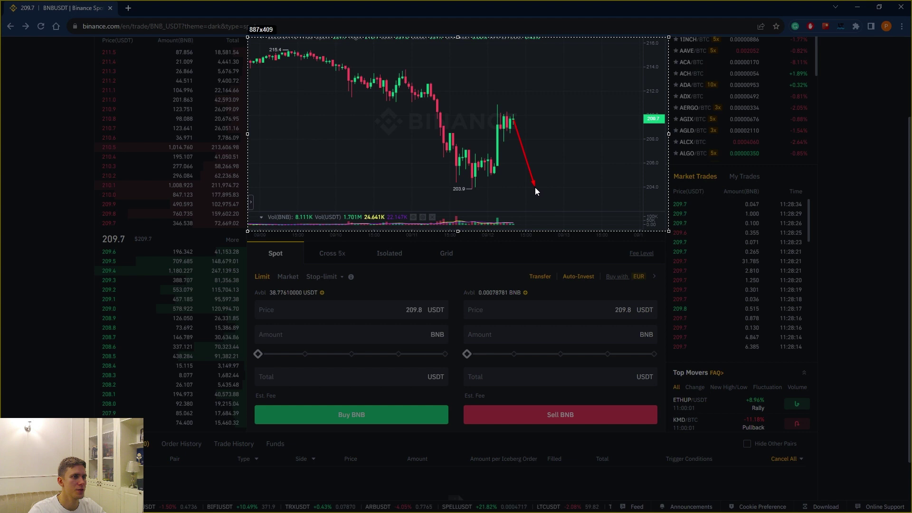
Annotate the chart in red: an up arrow, a support line at the 203.9 low, and a circled bounce point
{"action": "left_click_drag", "start_coordinate": [535, 187], "coordinate": [566, 141]}
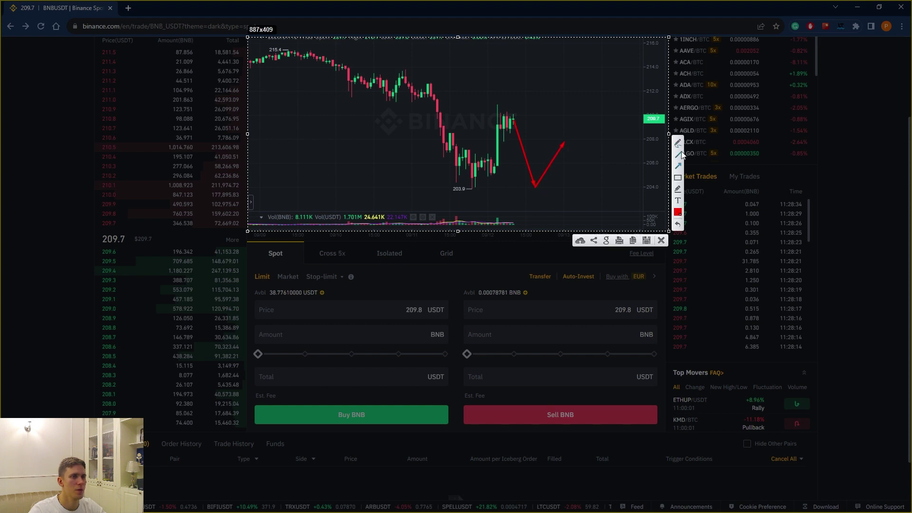
{"action": "left_click_drag", "start_coordinate": [392, 187], "coordinate": [601, 187]}
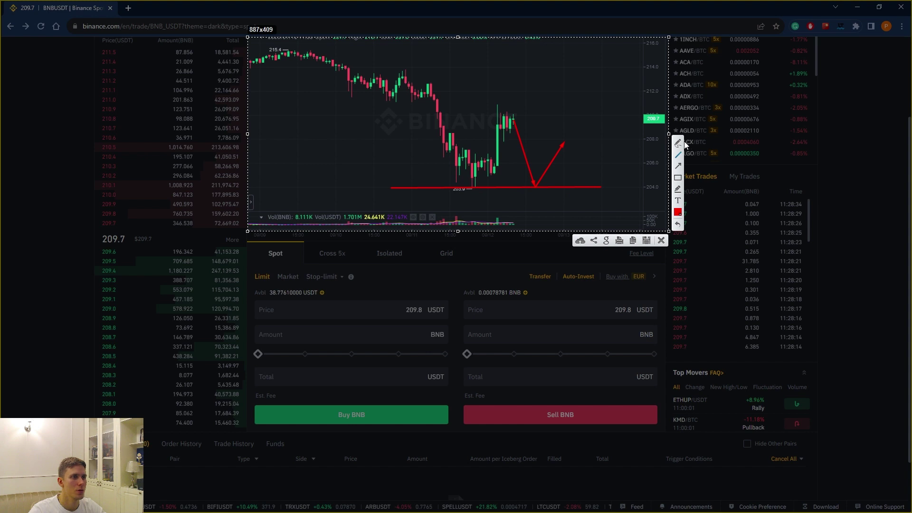
{"action": "left_click", "coordinate": [684, 141]}
{"action": "left_click_drag", "start_coordinate": [535, 187], "coordinate": [537, 184]}
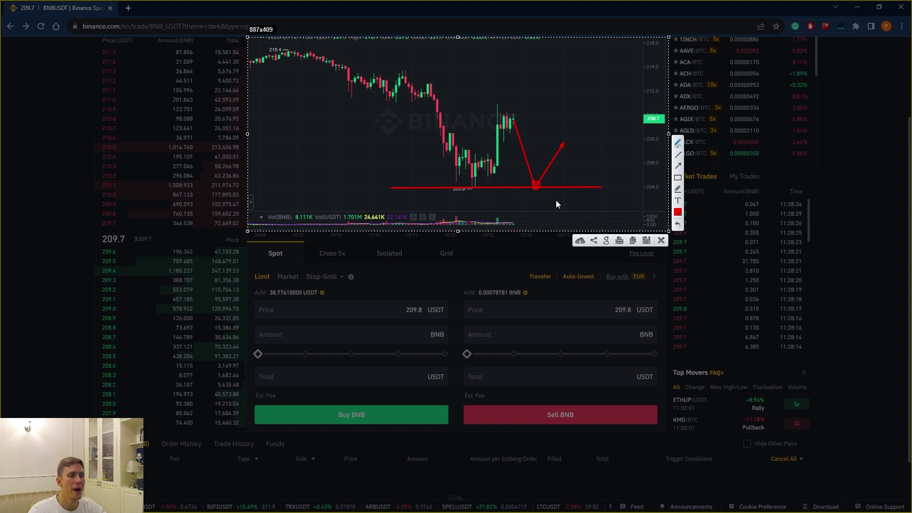
{"action": "mouse_move", "coordinate": [534, 187]}
{"action": "left_mouse_down"}
{"action": "mouse_move", "coordinate": [526, 191]}
{"action": "mouse_move", "coordinate": [547, 191]}
{"action": "left_mouse_up"}
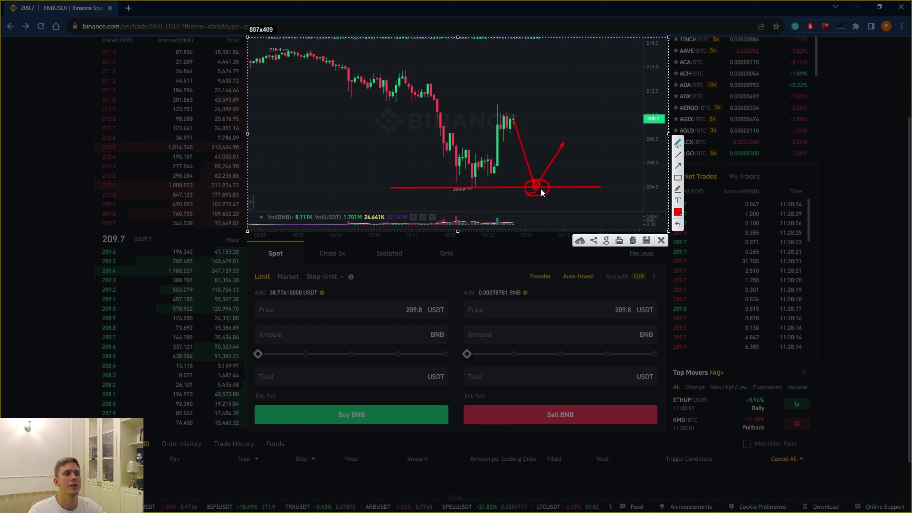
{"action": "key", "text": "Escape"}
Place a limit buy of 0.098 BNB at 204 USDT, totalling 20 USDT
{"action": "left_click", "coordinate": [331, 311]}
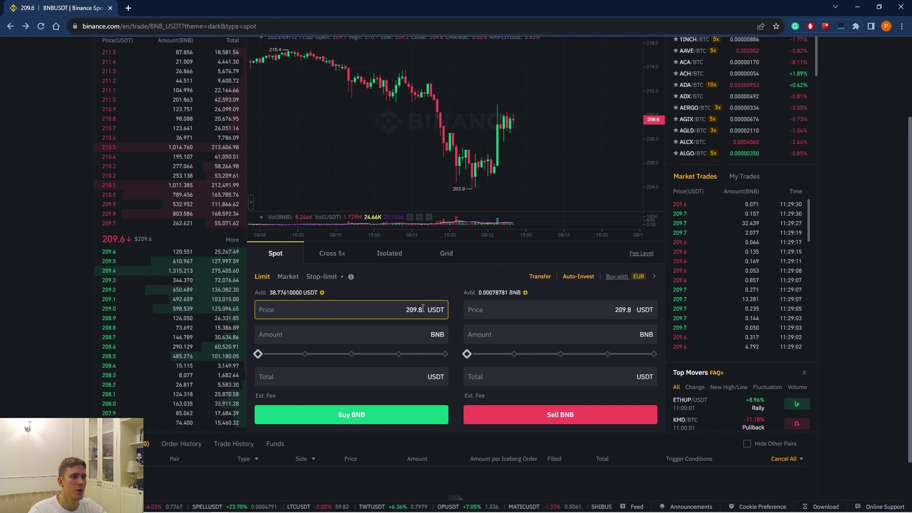
{"action": "key", "text": "BackSpace"}
{"action": "key", "text": "BackSpace"}
{"action": "key", "text": "BackSpace"}
{"action": "type", "text": "4"}
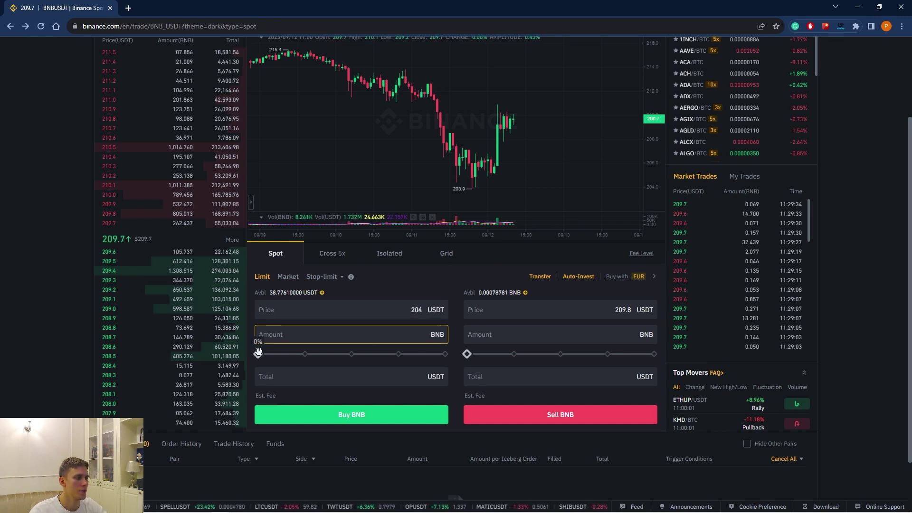
{"action": "mouse_move", "coordinate": [259, 355]}
{"action": "left_mouse_down"}
{"action": "mouse_move", "coordinate": [351, 355]}
{"action": "mouse_move", "coordinate": [263, 355]}
{"action": "left_mouse_up"}
{"action": "left_click", "coordinate": [378, 379]}
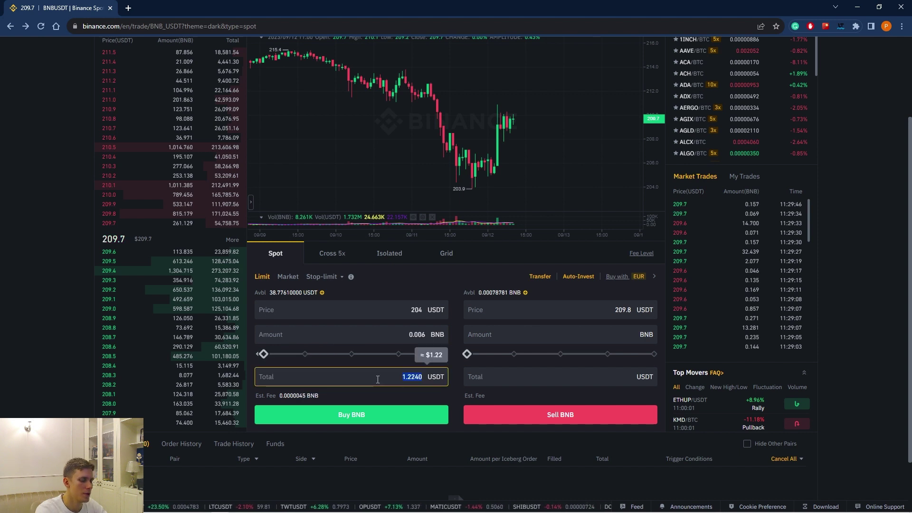
{"action": "type", "text": "20"}
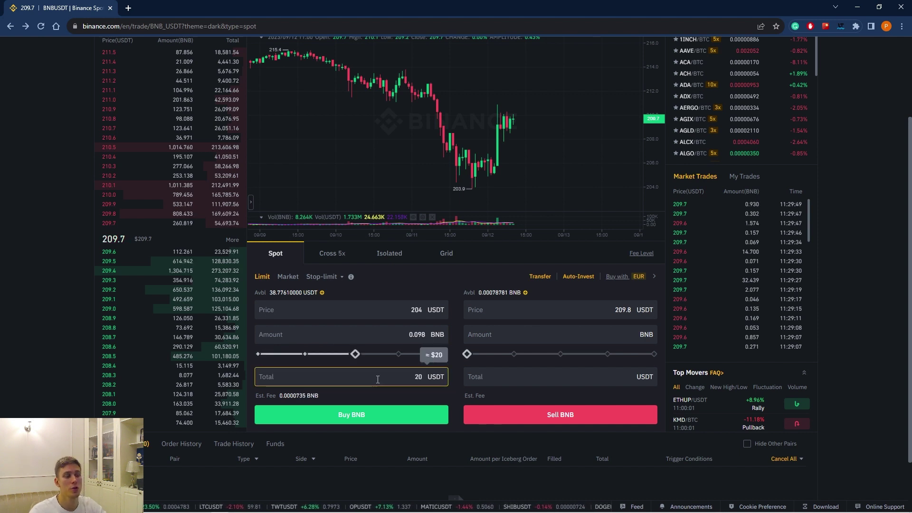
{"action": "left_click", "coordinate": [346, 414]}
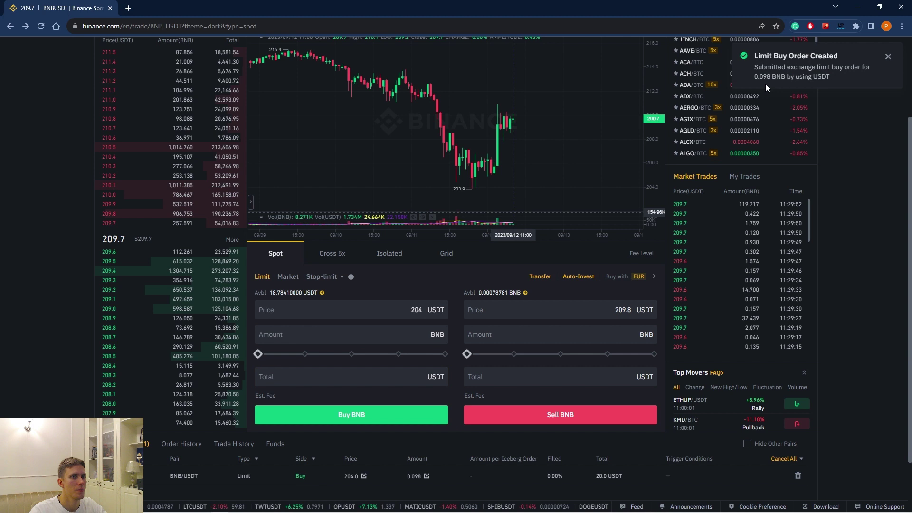
{"action": "scroll", "coordinate": [15, 393], "scroll_direction": "down", "scroll_amount": 2}
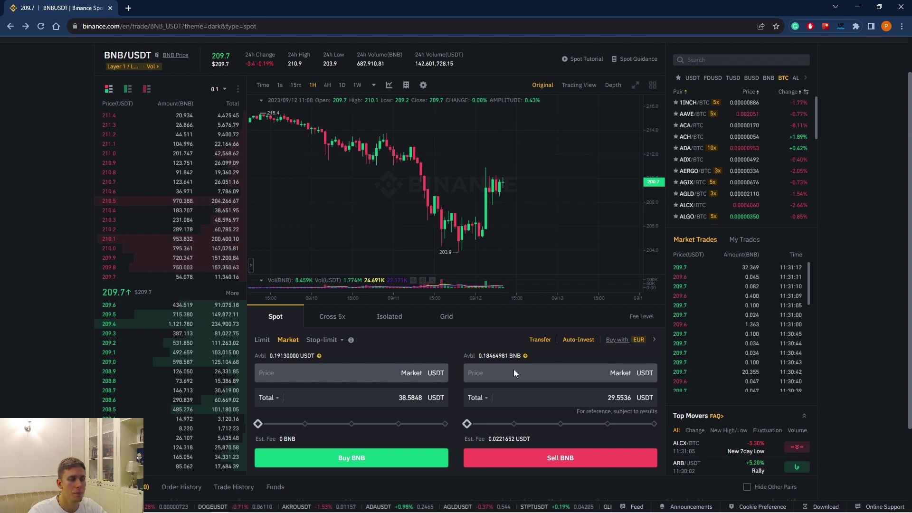
Place a limit sell of the full 0.184 BNB balance at 211.8 USDT
{"action": "left_click", "coordinate": [263, 341]}
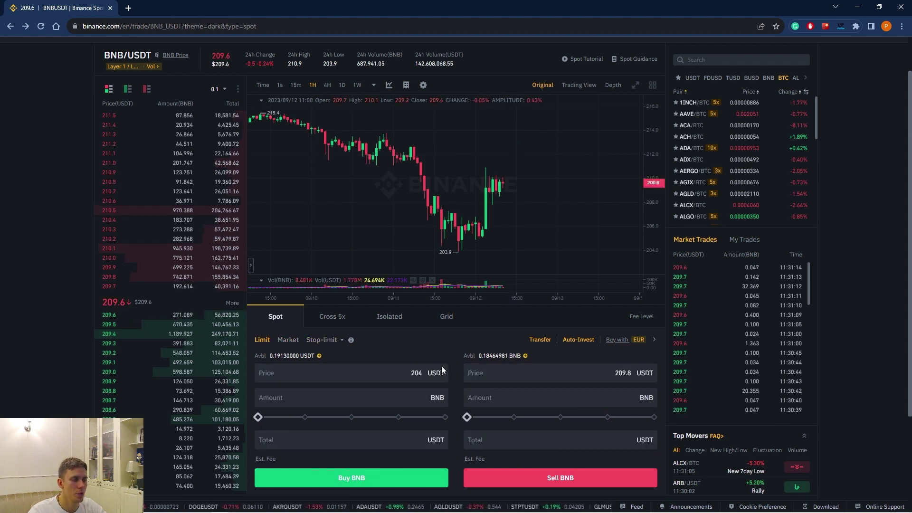
{"action": "left_click", "coordinate": [544, 375]}
{"action": "left_click", "coordinate": [627, 373]}
{"action": "key", "text": "BackSpace"}
{"action": "key", "text": "BackSpace"}
{"action": "type", "text": "11"}
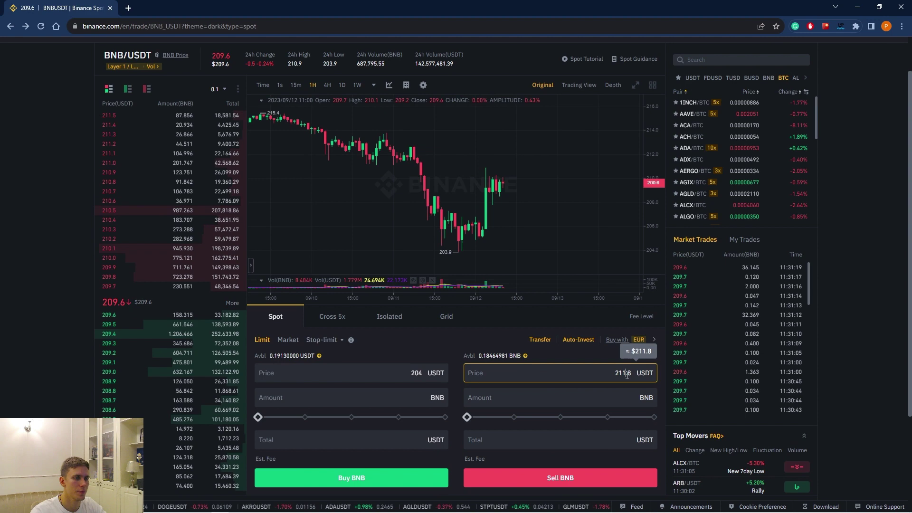
{"action": "left_click_drag", "start_coordinate": [494, 418], "coordinate": [655, 417]}
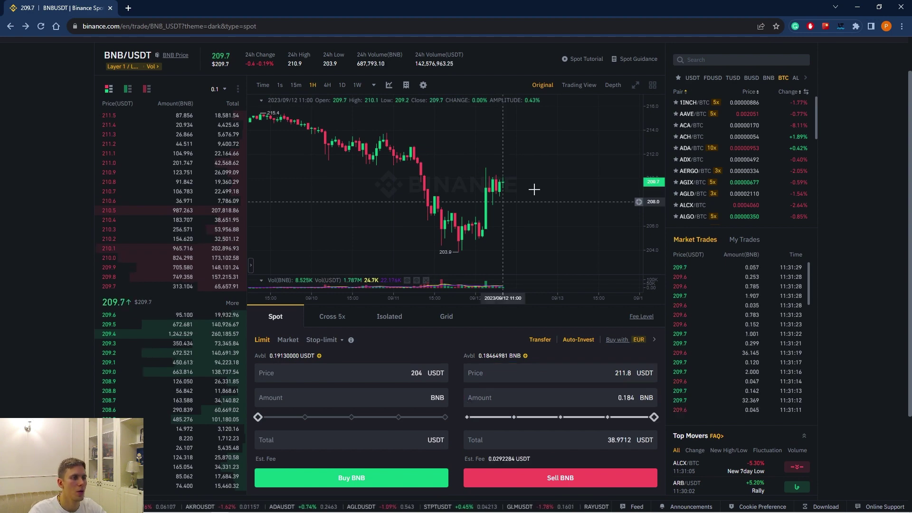
{"action": "left_click", "coordinate": [597, 479]}
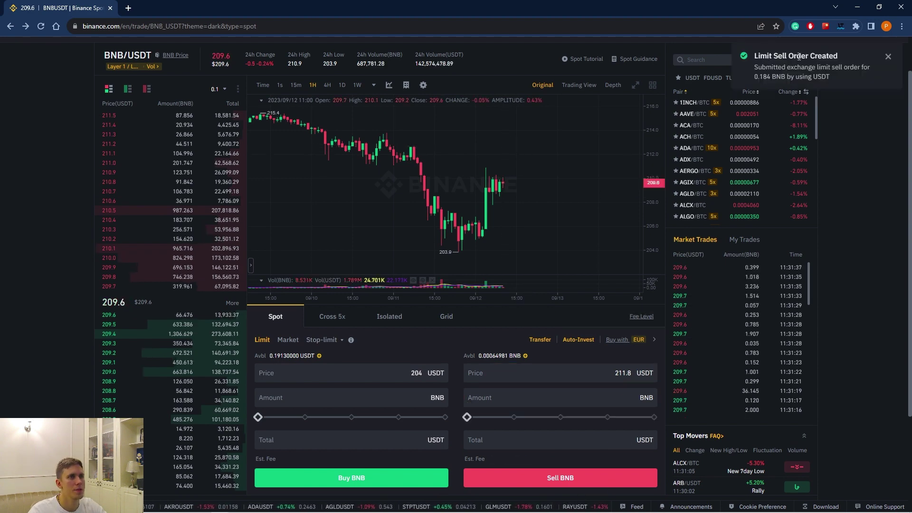
{"action": "scroll", "coordinate": [399, 346], "scroll_direction": "down", "scroll_amount": 3}
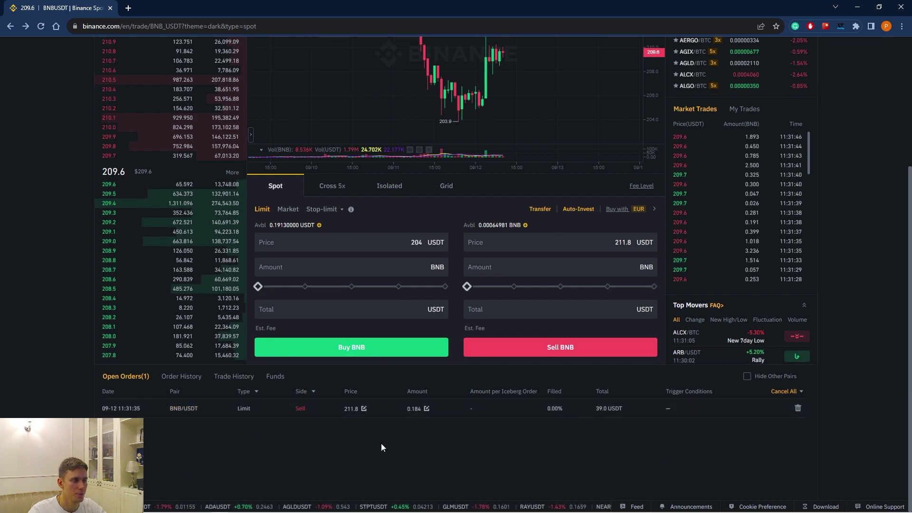
{"action": "scroll", "coordinate": [654, 469], "scroll_direction": "up", "scroll_amount": 3}
{"action": "scroll", "coordinate": [654, 469], "scroll_direction": "down", "scroll_amount": 2}
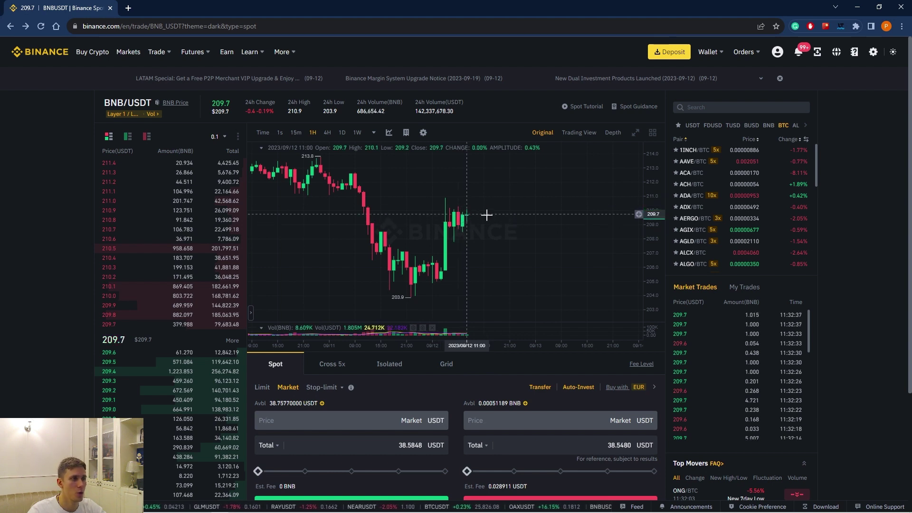
{"action": "left_click", "coordinate": [639, 219]}
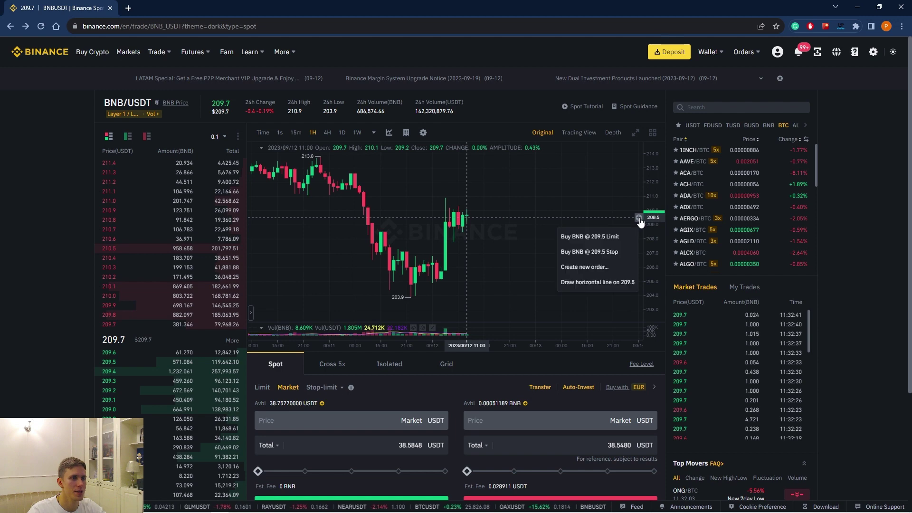
{"action": "left_click", "coordinate": [585, 264]}
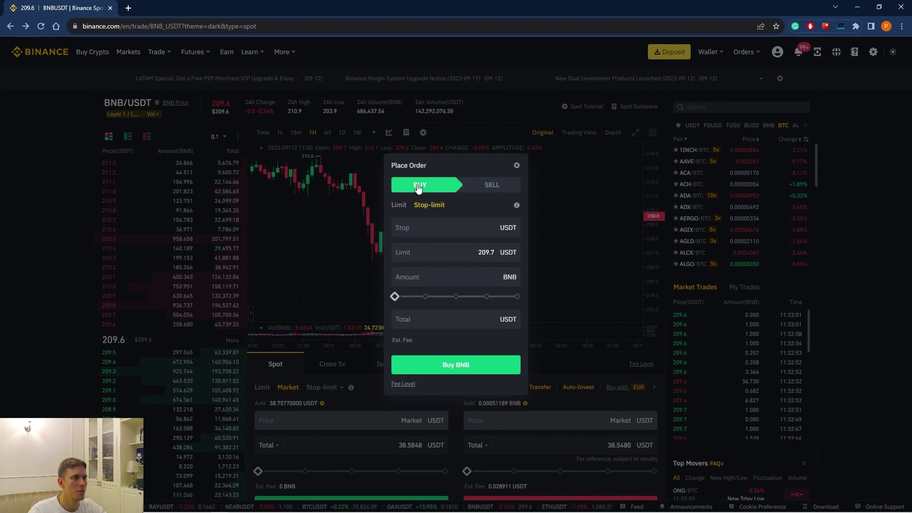
{"action": "left_click", "coordinate": [488, 187]}
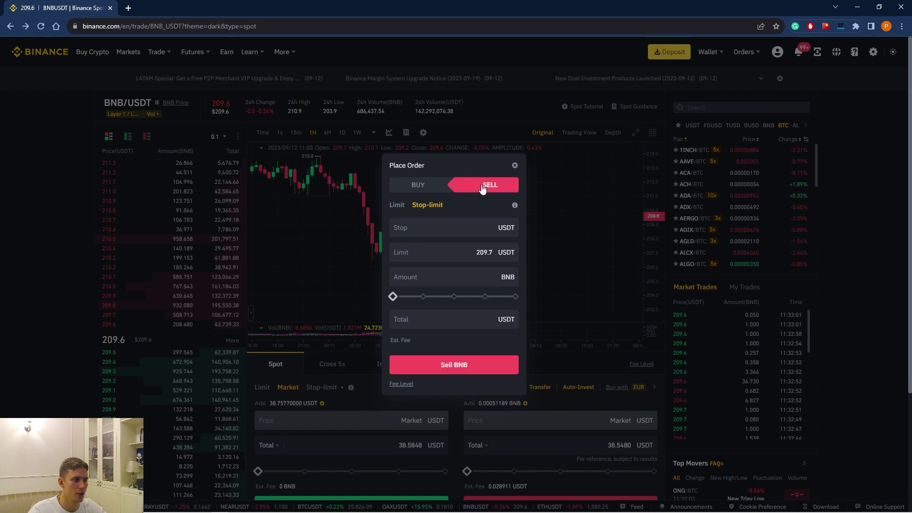
{"action": "left_click", "coordinate": [515, 165]}
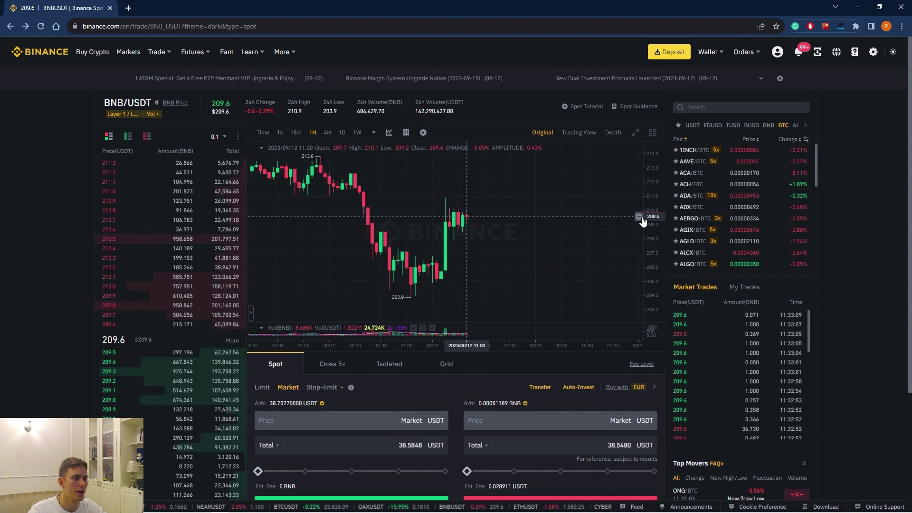
{"action": "scroll", "coordinate": [845, 272], "scroll_direction": "down", "scroll_amount": 2}
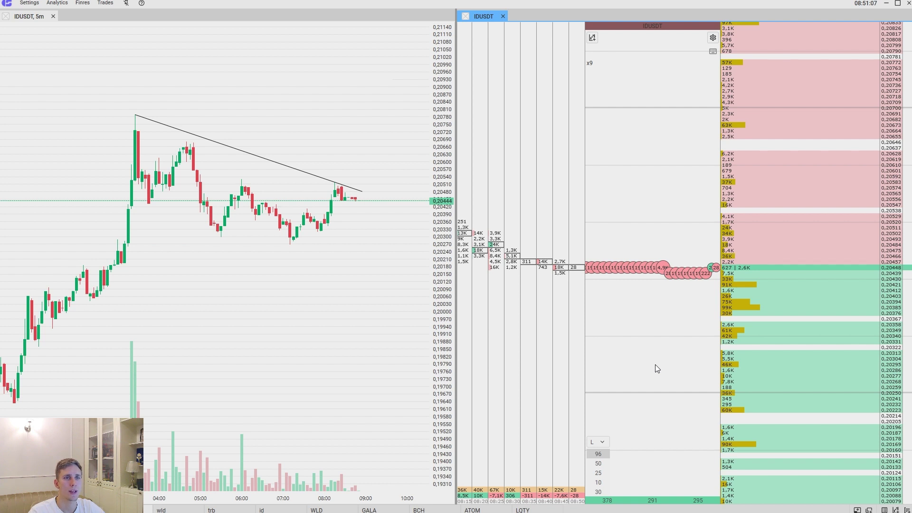
Set the first IDUSDT volume preset to $20, giving 97 lots
{"action": "left_click", "coordinate": [600, 455]}
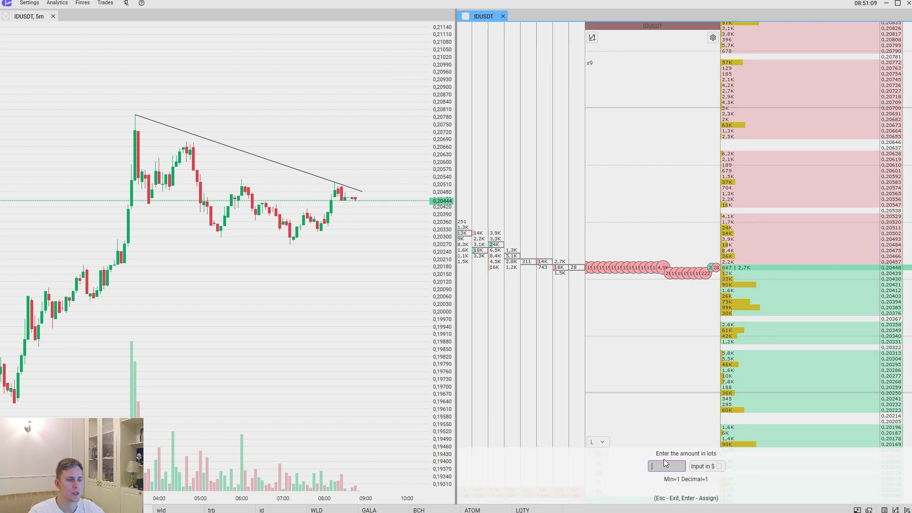
{"action": "type", "text": "20"}
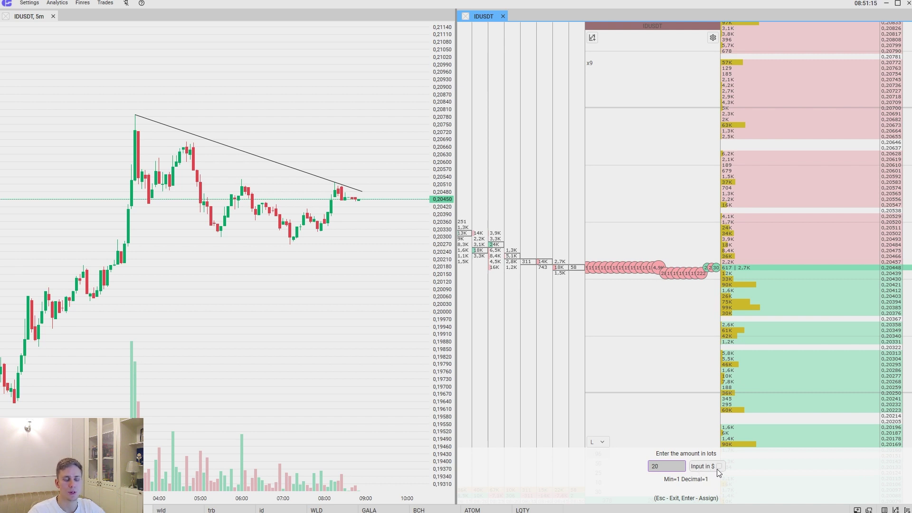
{"action": "key", "text": "Return"}
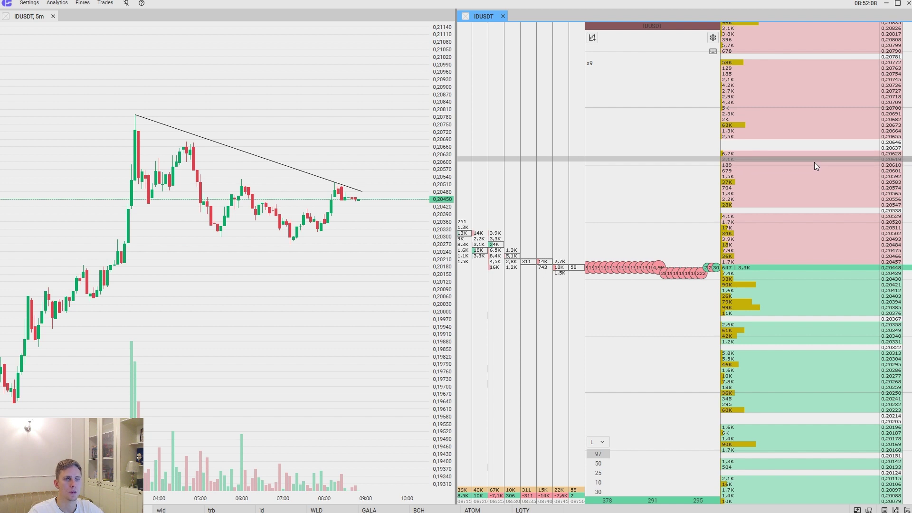
Market-buy 97 lots of IDUSDT, opening a position at 0,2045
{"action": "left_click", "coordinate": [795, 152]}
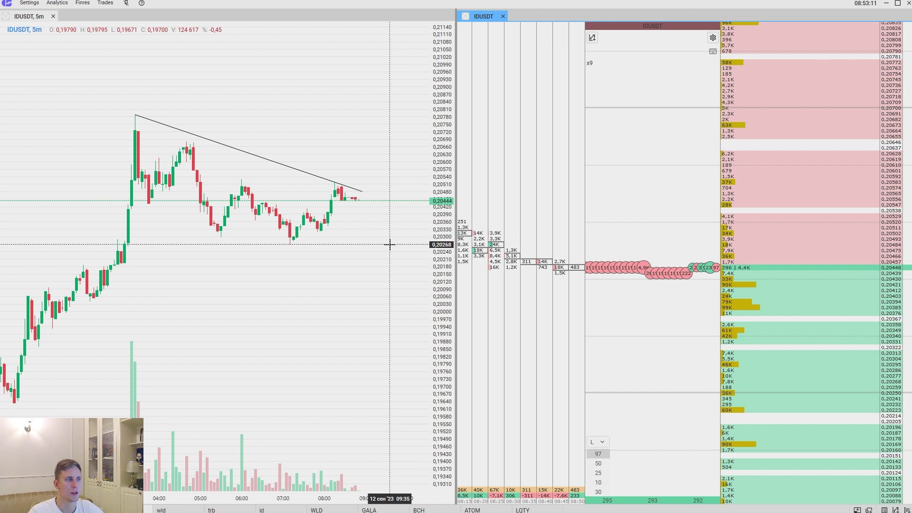
Place a 97-lot IDUSDT limit buy at 0,20286, then cancel it
{"action": "scroll", "coordinate": [788, 315], "scroll_direction": "down", "scroll_amount": 3}
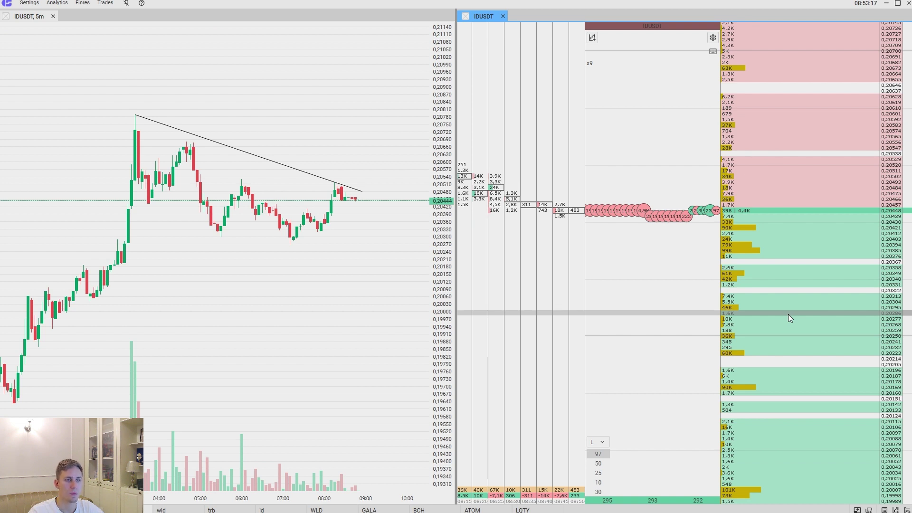
{"action": "left_click", "coordinate": [788, 314]}
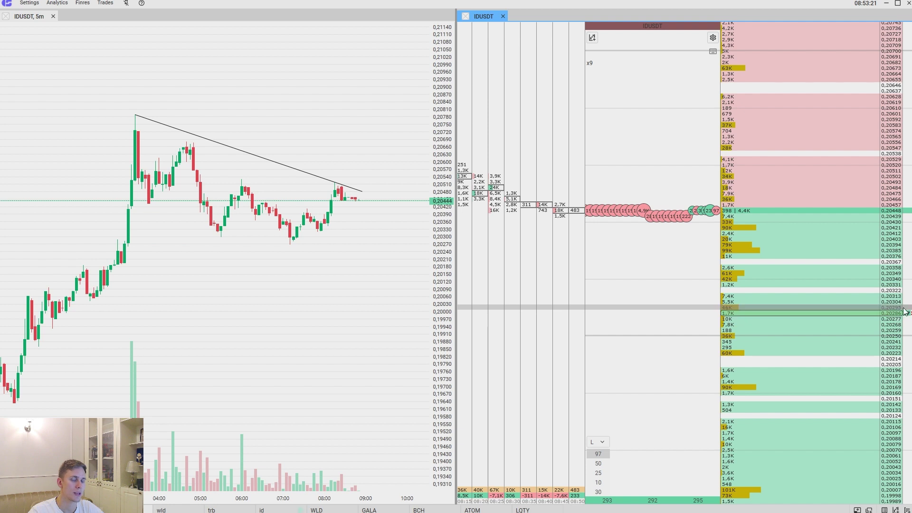
{"action": "left_click", "coordinate": [837, 315]}
{"action": "key", "text": "space"}
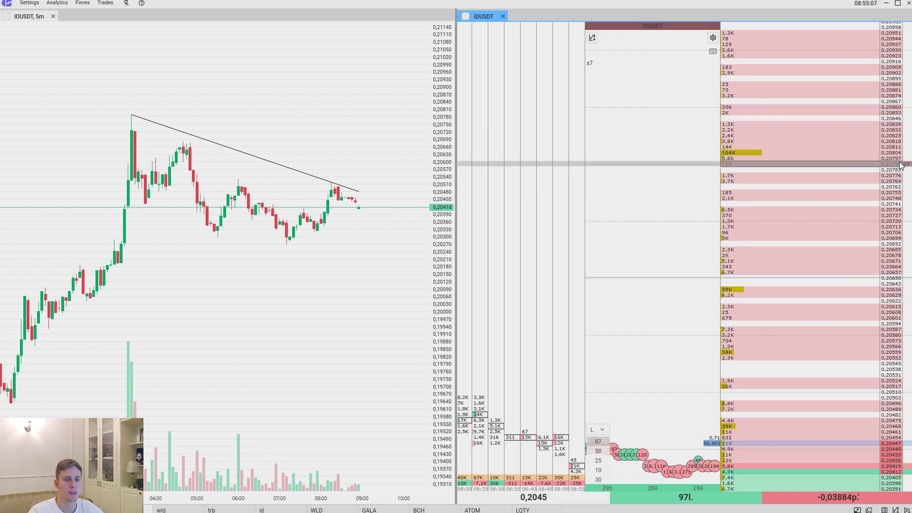
Place a 97-lot IDUSDT limit sell at 0,20790 on the order book
{"action": "scroll", "coordinate": [874, 398], "scroll_direction": "down", "scroll_amount": 3}
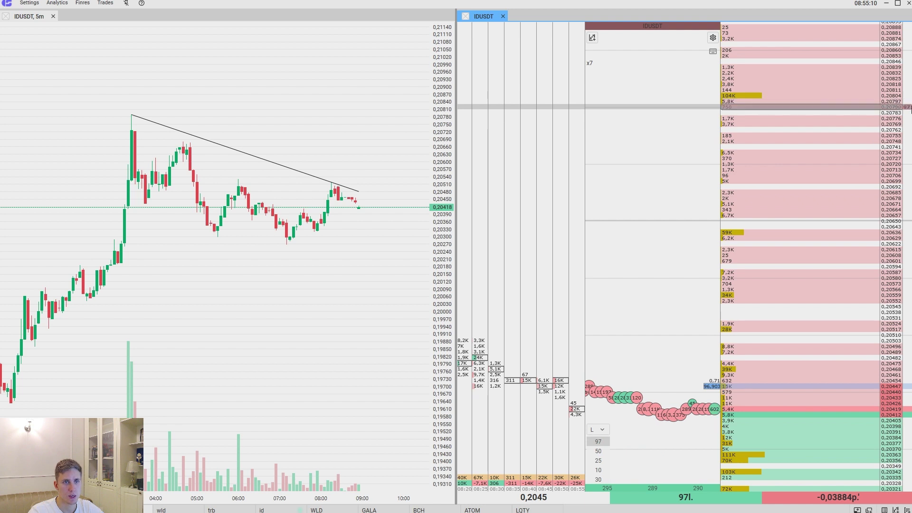
{"action": "left_click", "coordinate": [903, 108]}
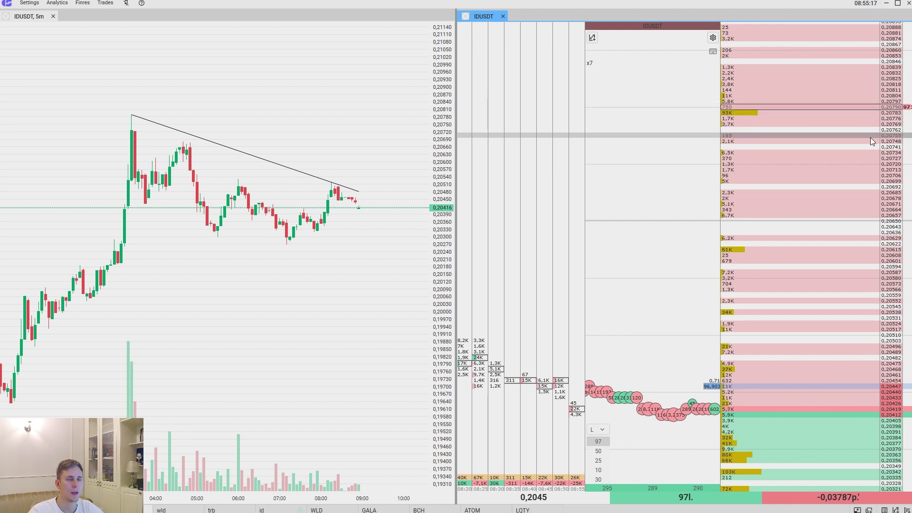
{"action": "scroll", "coordinate": [863, 315], "scroll_direction": "down", "scroll_amount": 3}
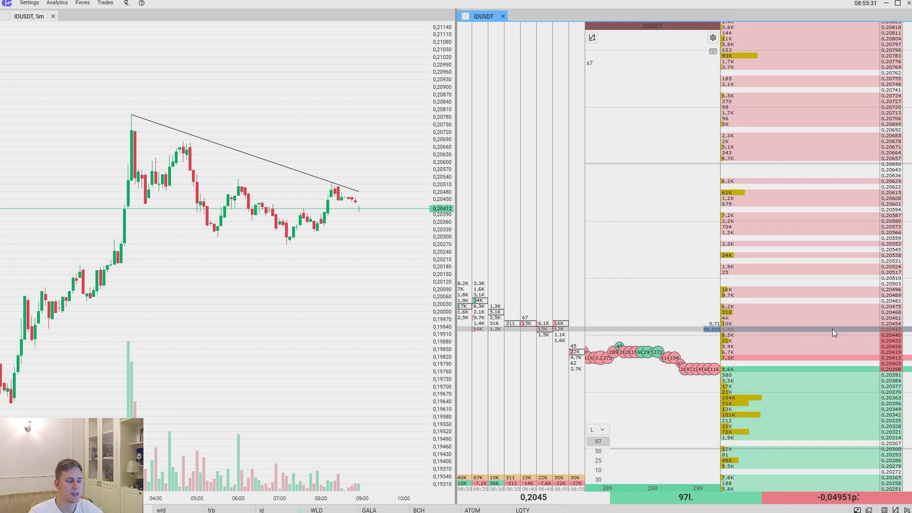
{"action": "scroll", "coordinate": [832, 329], "scroll_direction": "down", "scroll_amount": 3}
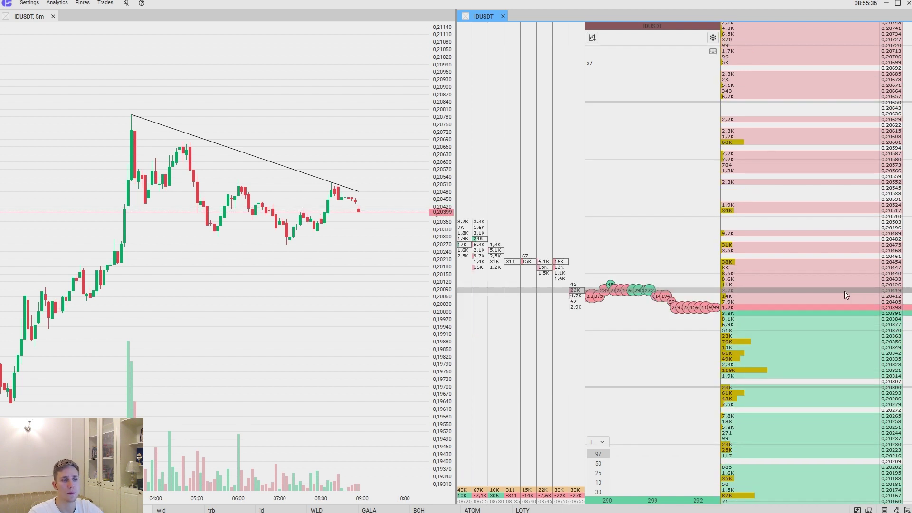